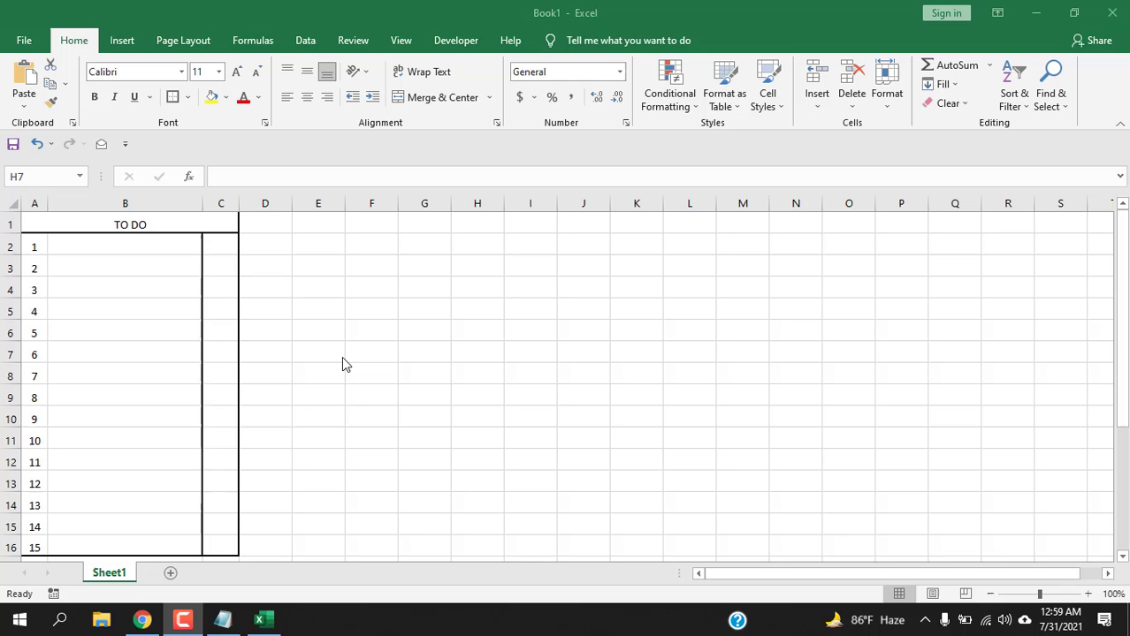
Check that the checkbox column runs from C2 to C16, then show the Developer tools
click(92, 243)
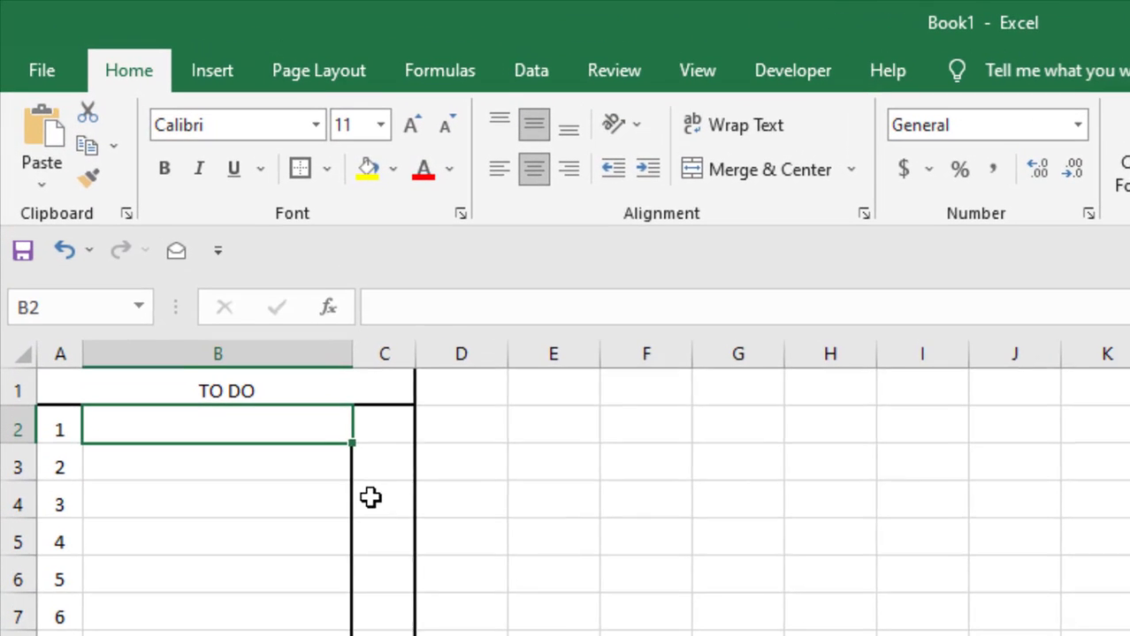
click(380, 433)
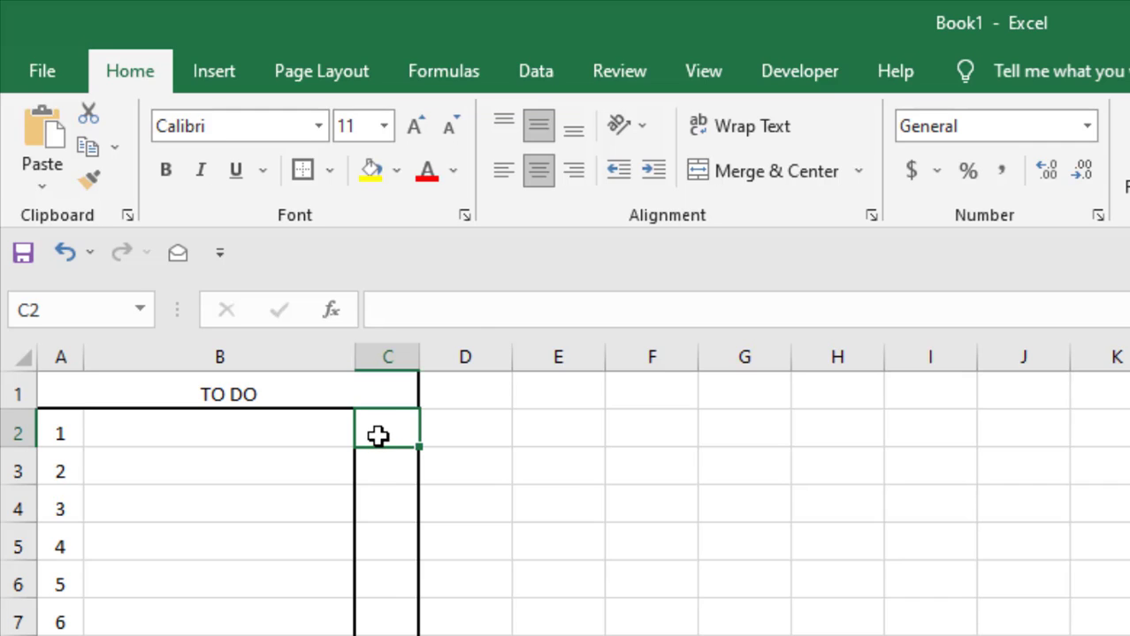
click(557, 469)
click(399, 439)
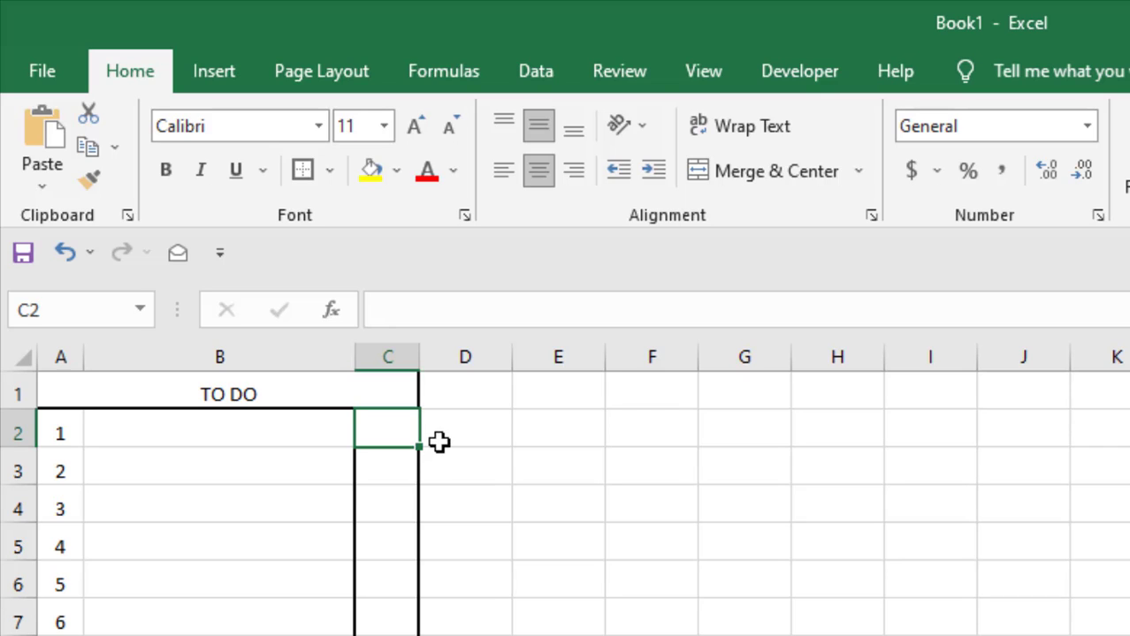
click(437, 442)
click(373, 432)
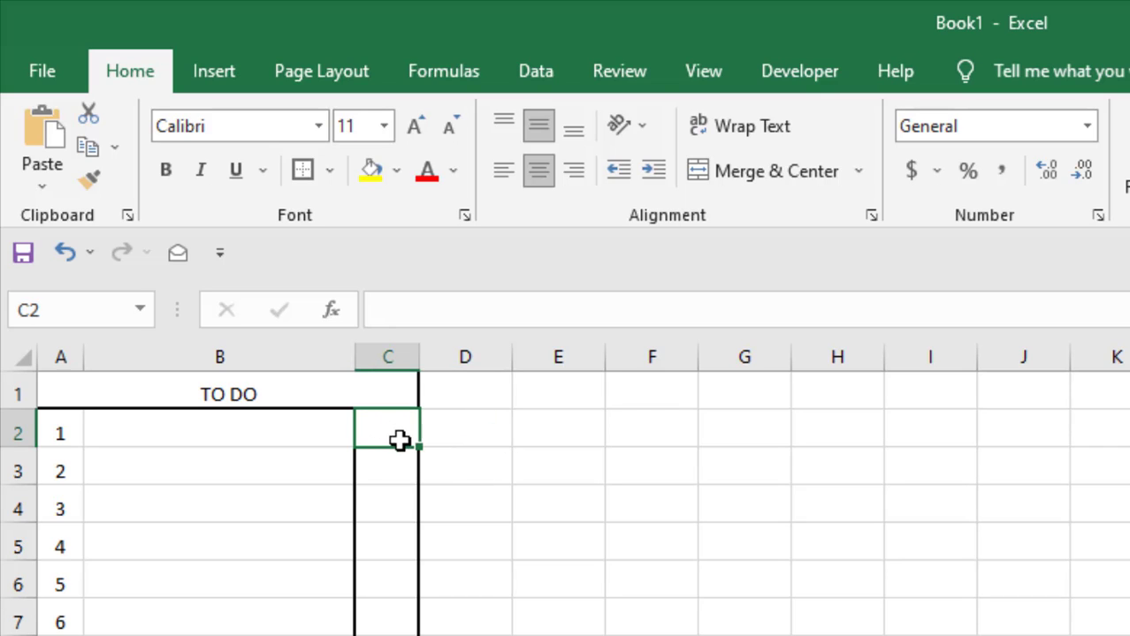
key(ctrl+Down)
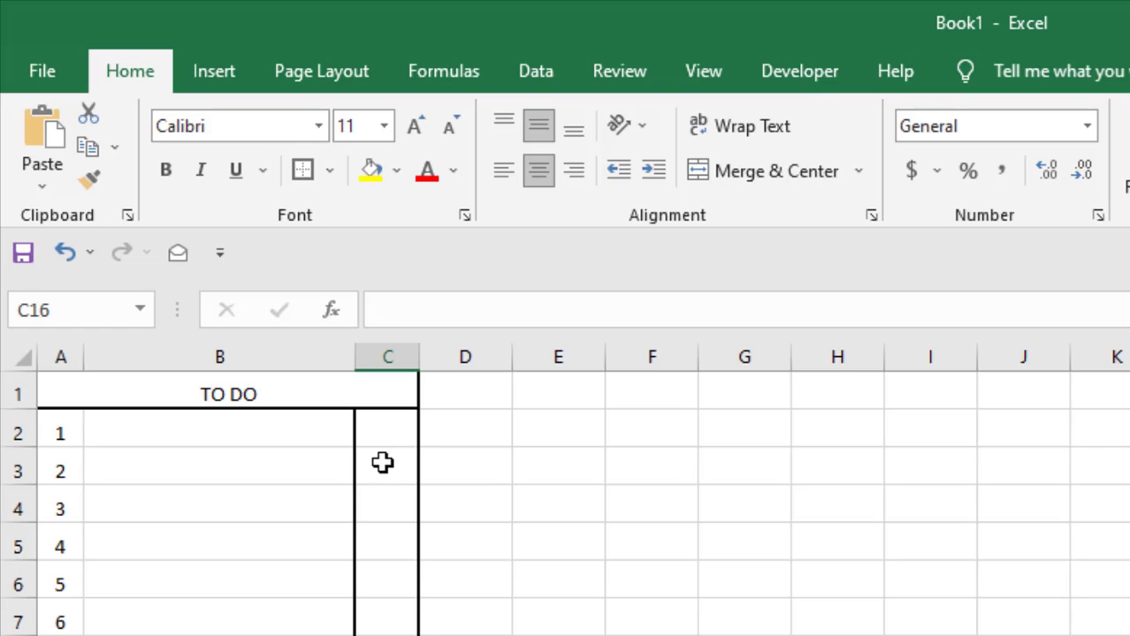
click(365, 434)
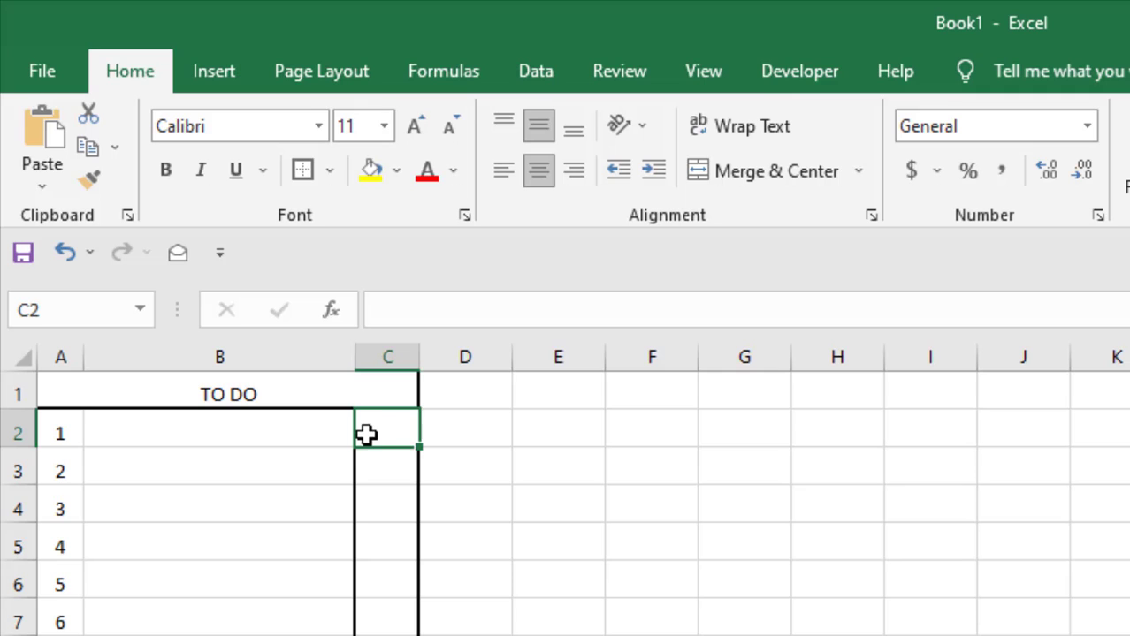
click(786, 76)
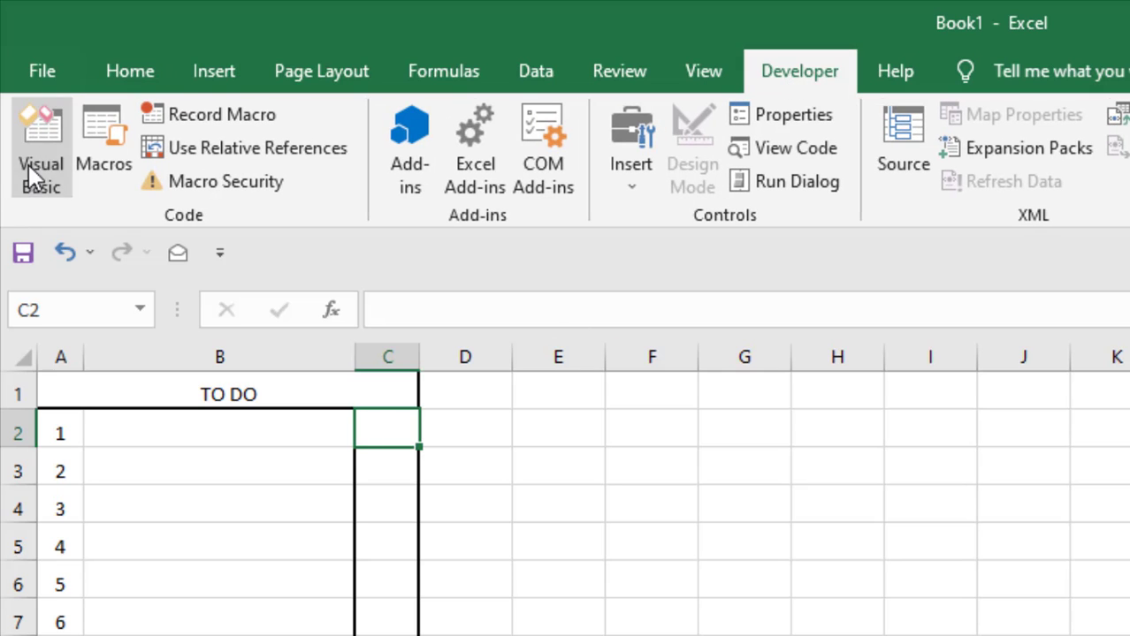
Paste the AddCheckBoxes macro into a new Module1 and return to the workbook
click(36, 168)
click(209, 54)
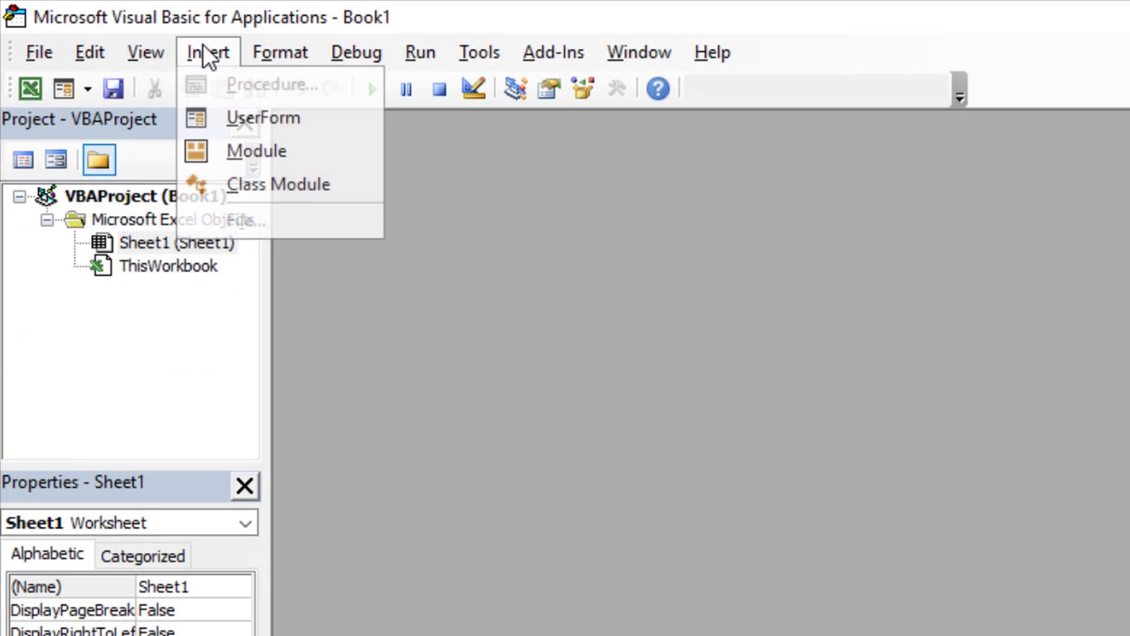
click(305, 159)
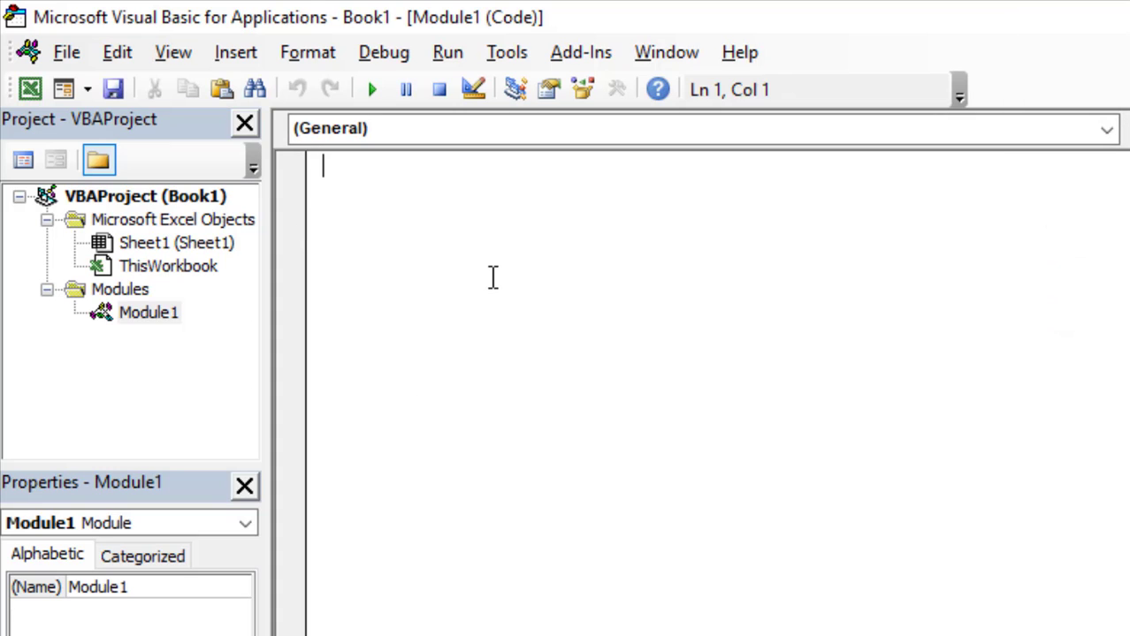
key(ctrl+v)
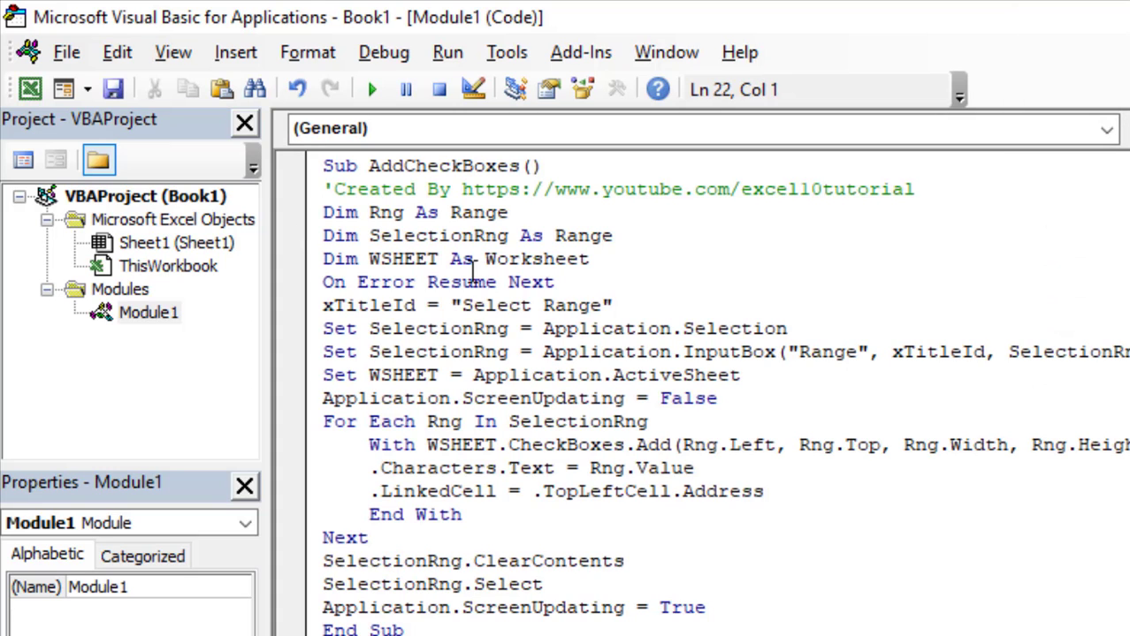
key(alt+F11)
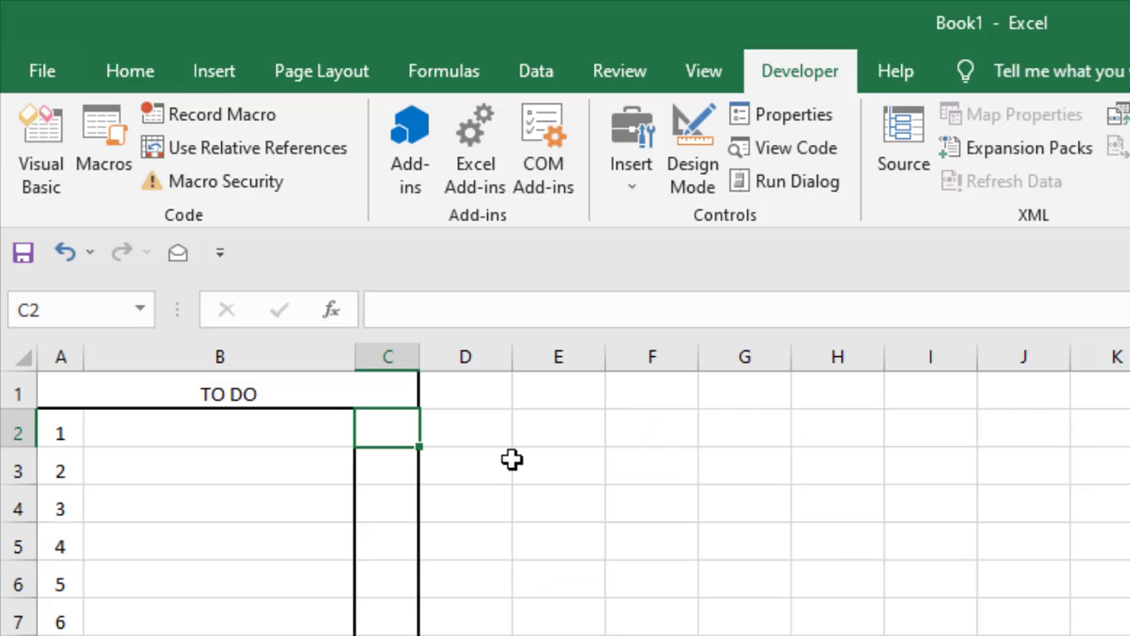
Run AddCheckBoxes with C2:C16 as the range to place checkboxes down column C
click(117, 187)
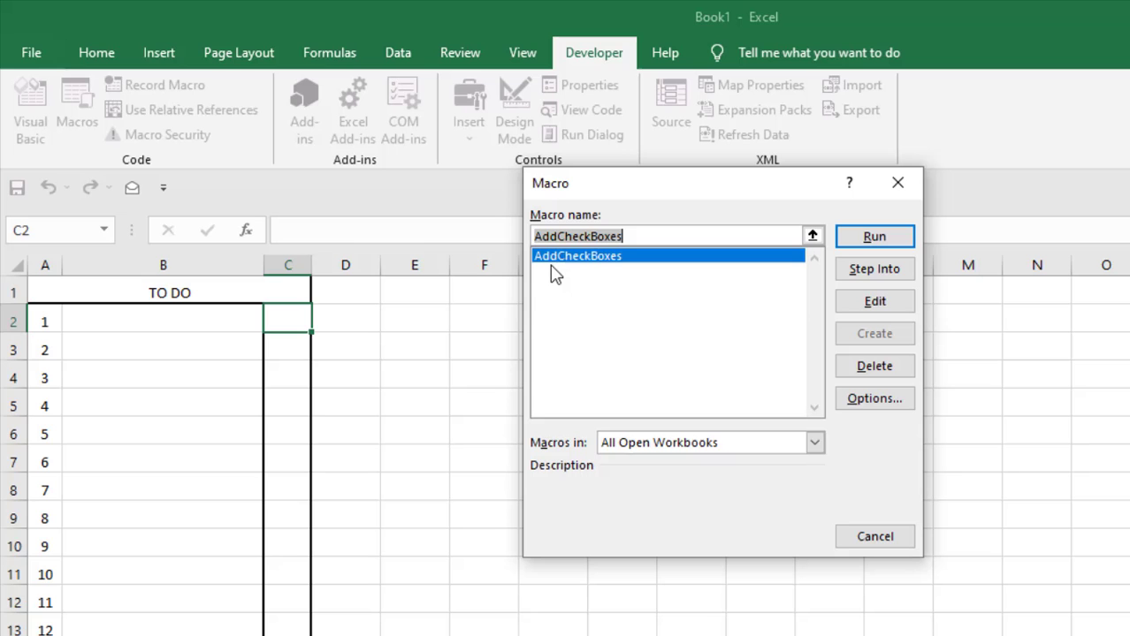
click(875, 237)
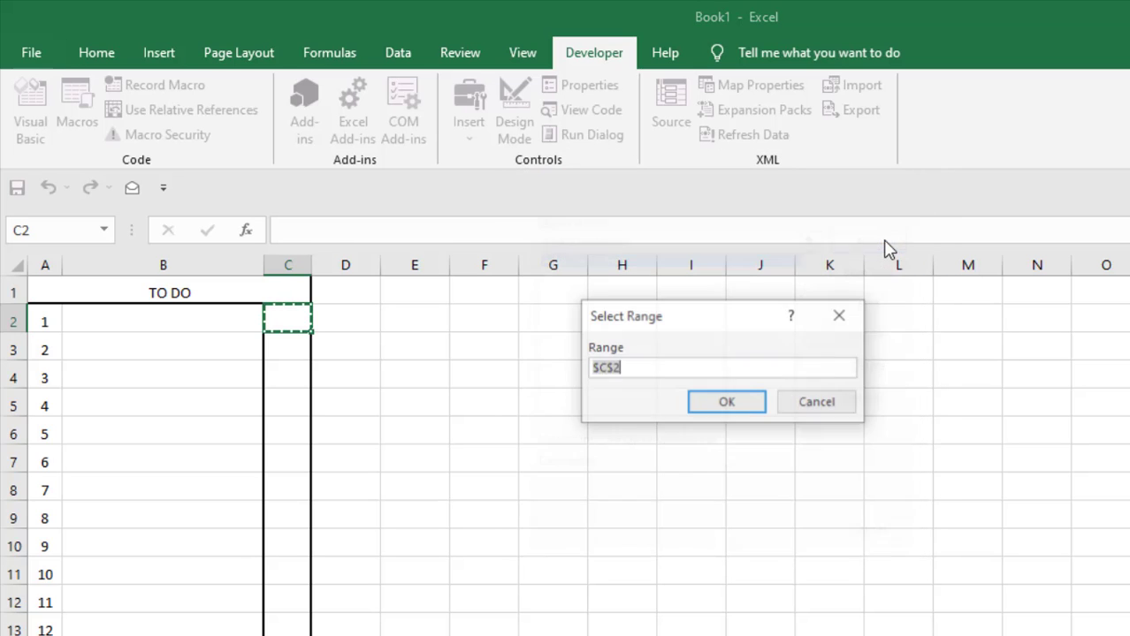
click(289, 316)
drag(289, 316, 240, 566)
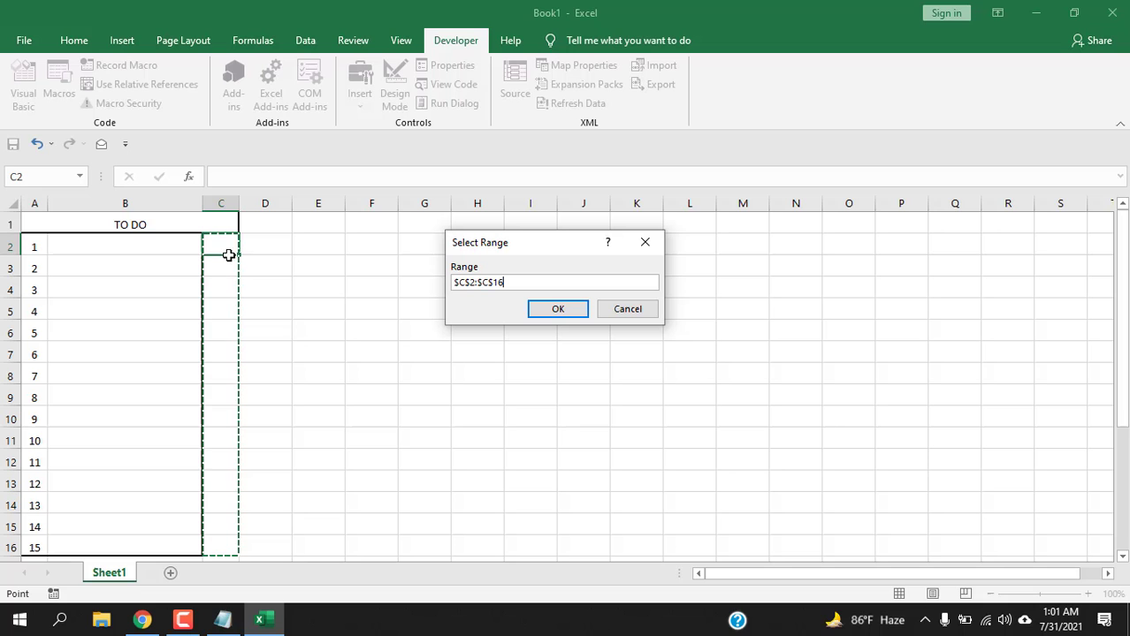
click(576, 307)
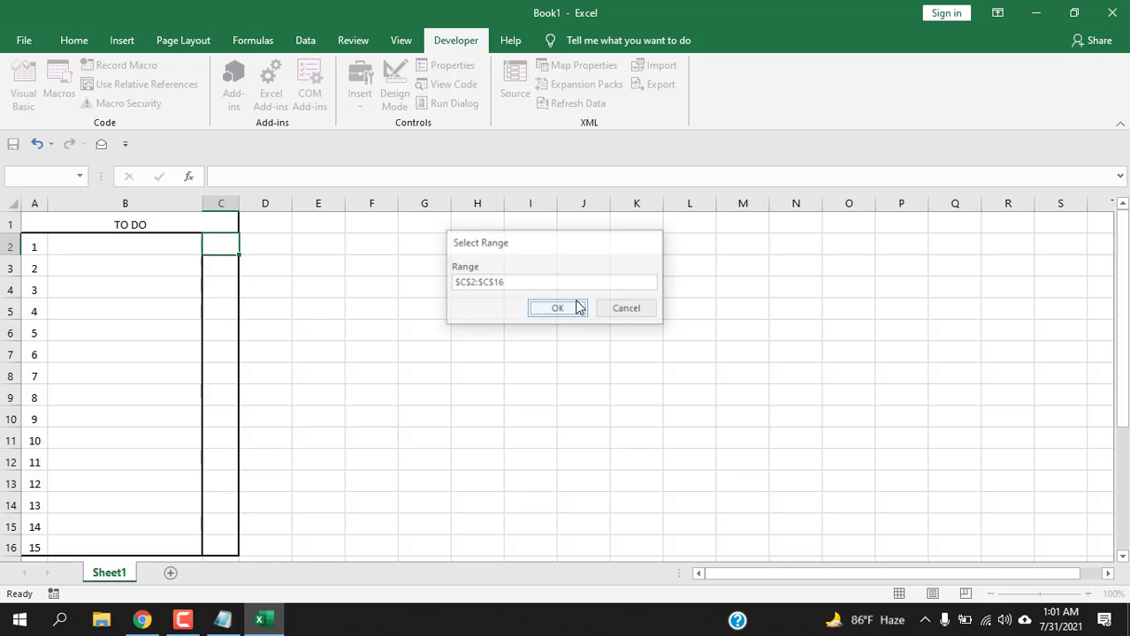
Set the C2 checkbox's cell link to $C$2 in Format Control
click(299, 347)
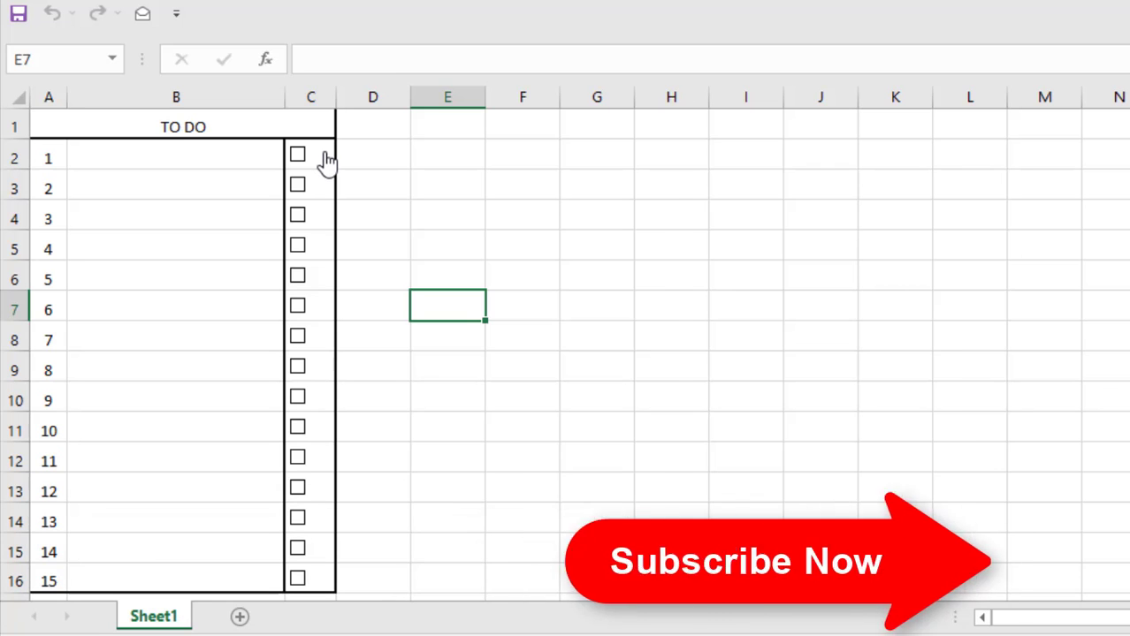
right_click(325, 158)
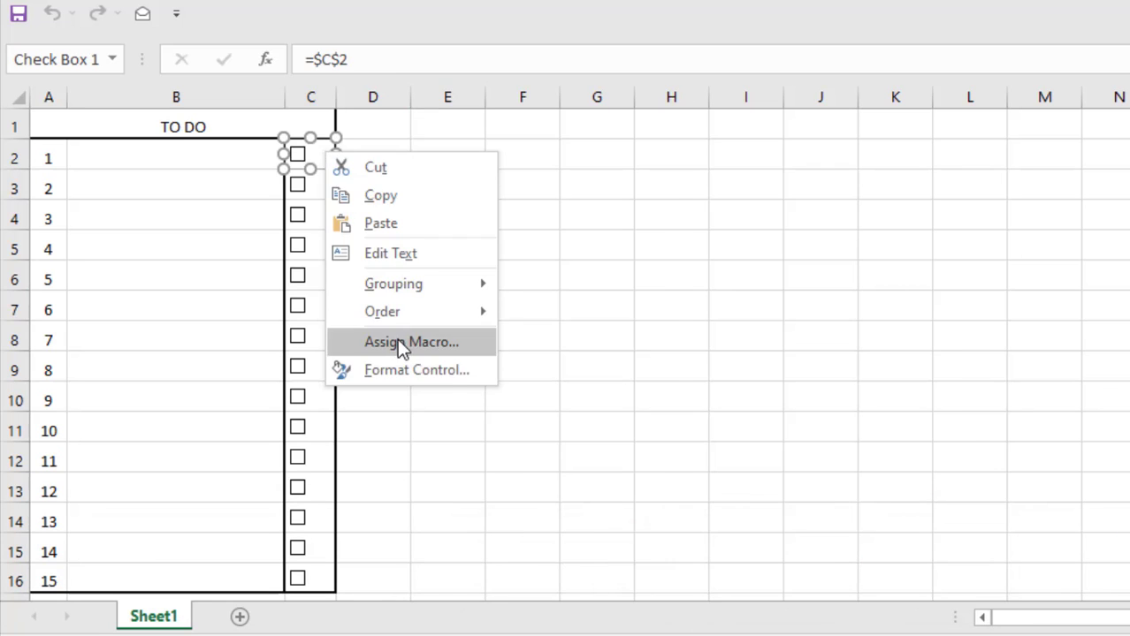
click(439, 370)
click(640, 153)
text($C$2)
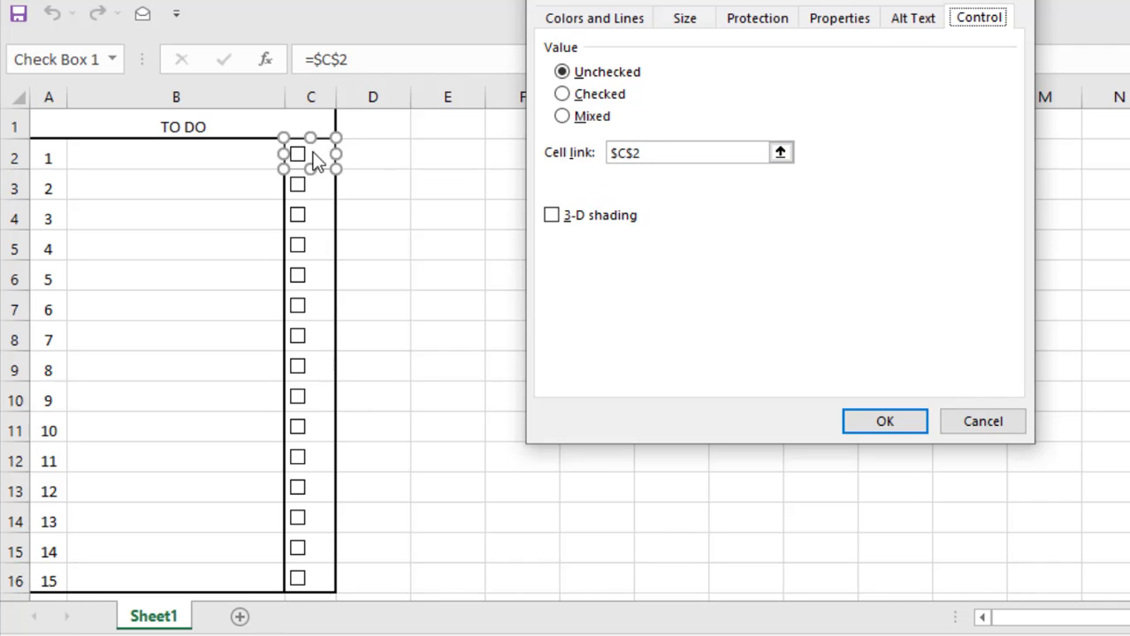
key(Return)
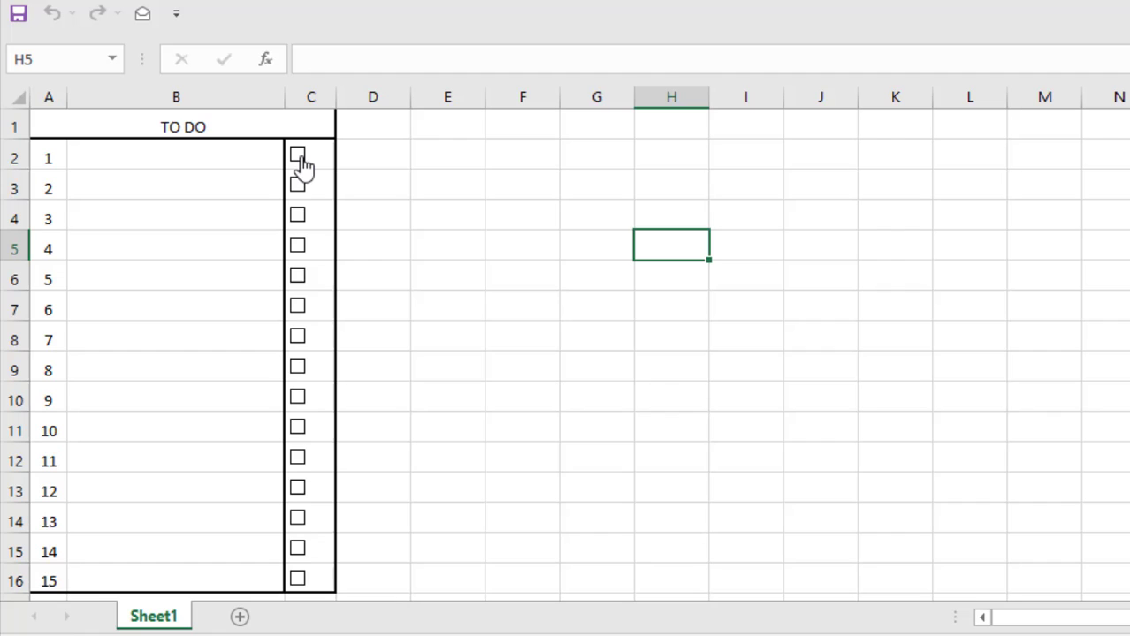
Toggle the C2 checkbox to test the link, leaving it ticked so C2 shows TRUE
click(301, 159)
click(299, 156)
click(299, 156)
click(299, 156)
click(299, 156)
click(393, 159)
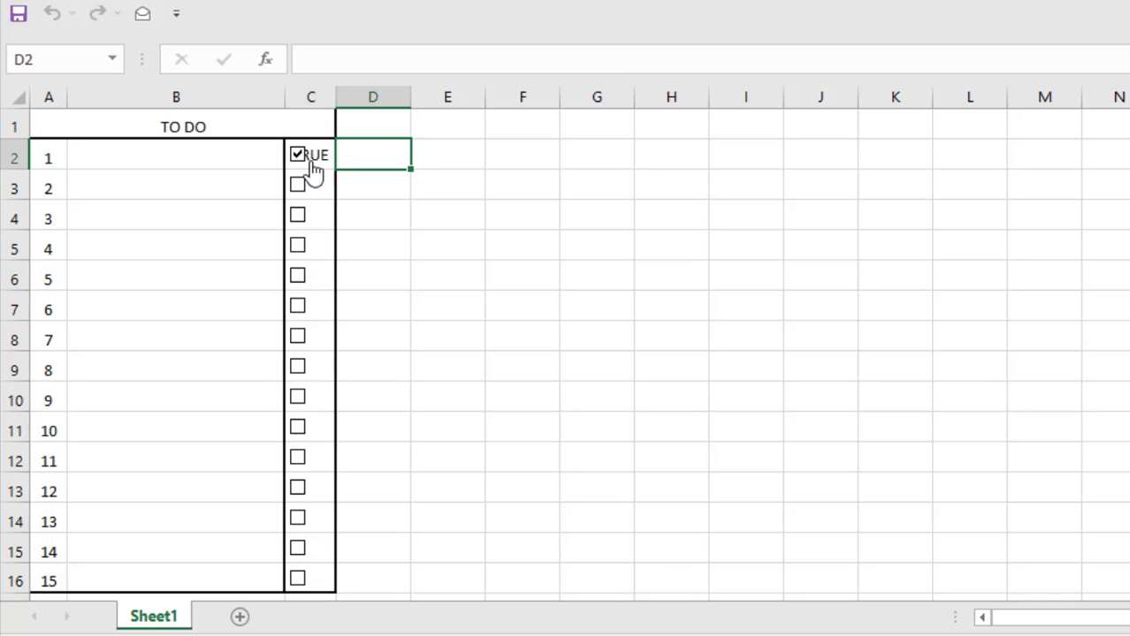
Make all of column C's font white
click(309, 94)
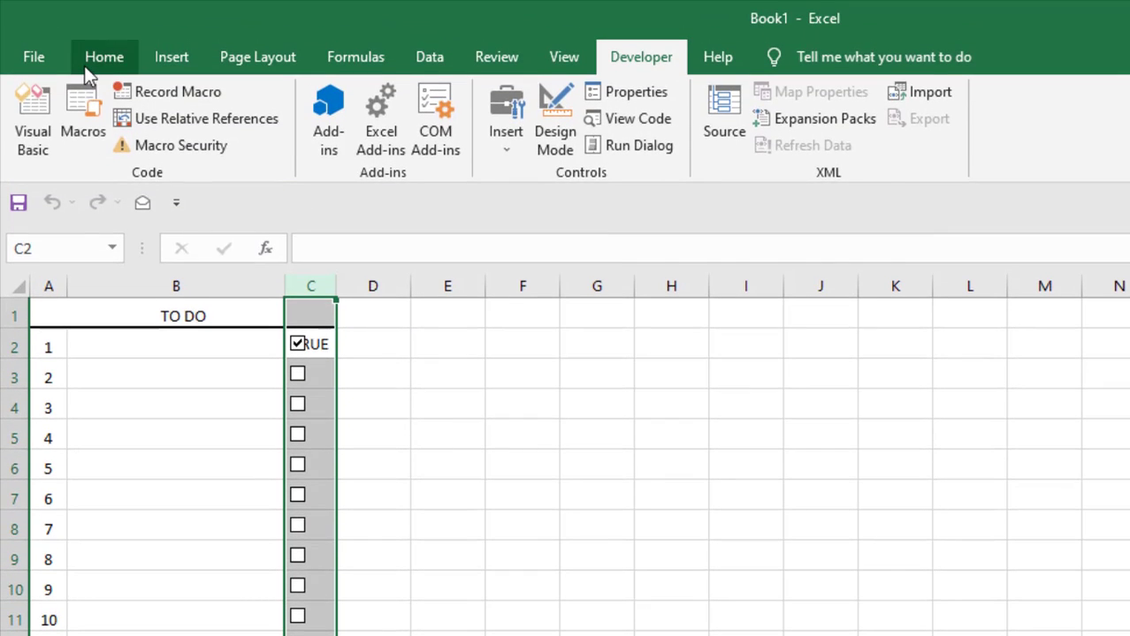
click(105, 56)
click(362, 137)
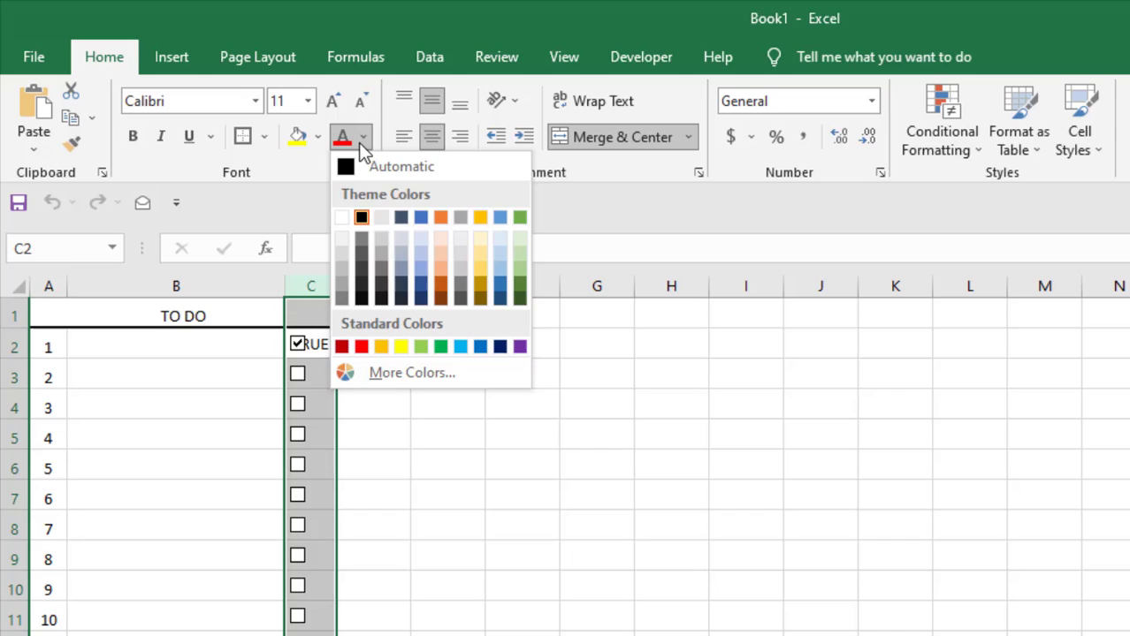
click(344, 218)
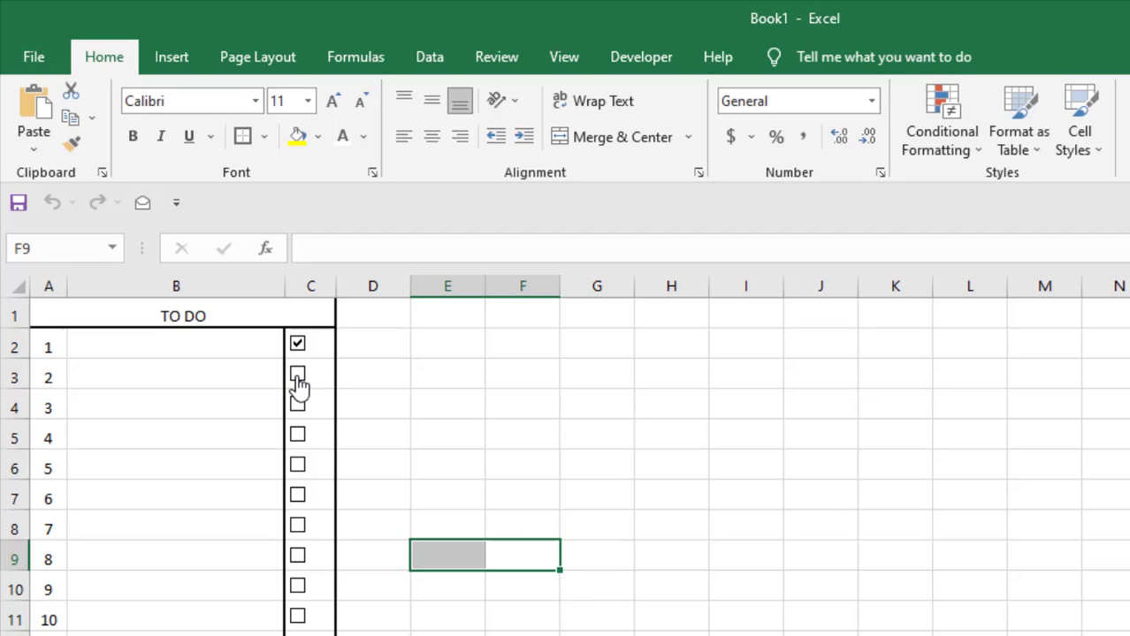
Test the C3 and C2 checkboxes, leaving every checkbox unticked and the values hidden
click(298, 377)
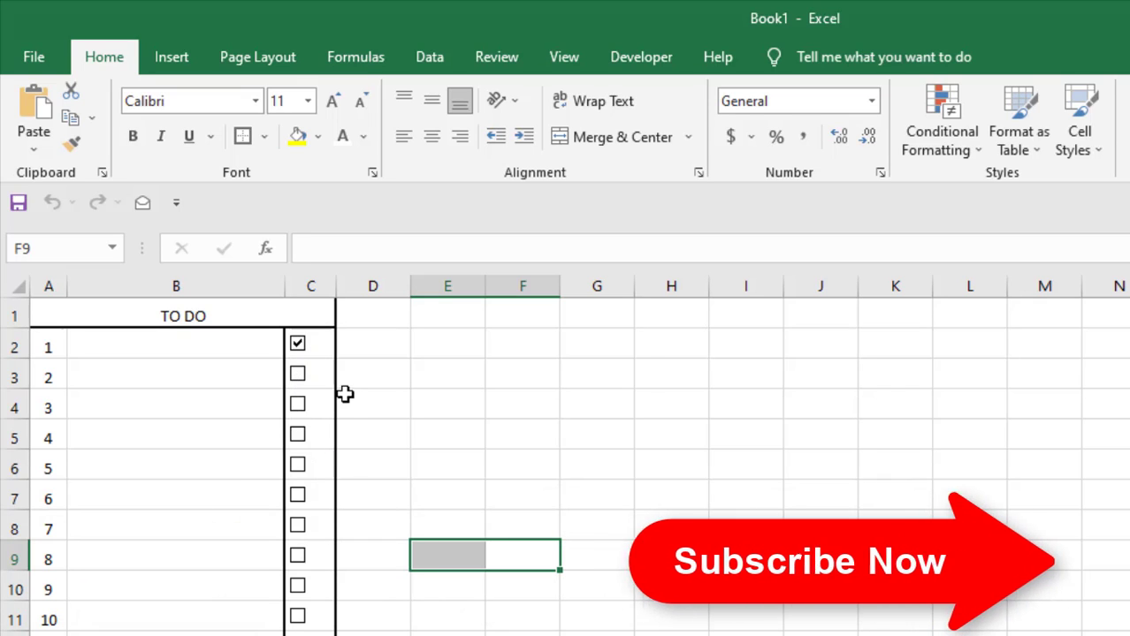
click(305, 351)
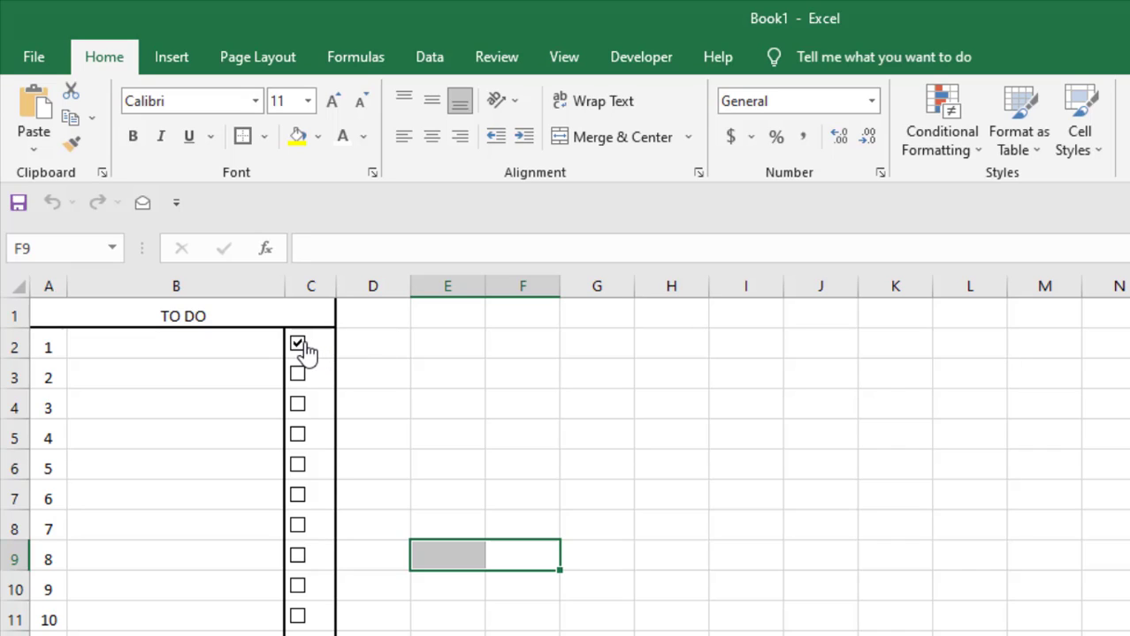
drag(411, 403, 371, 403)
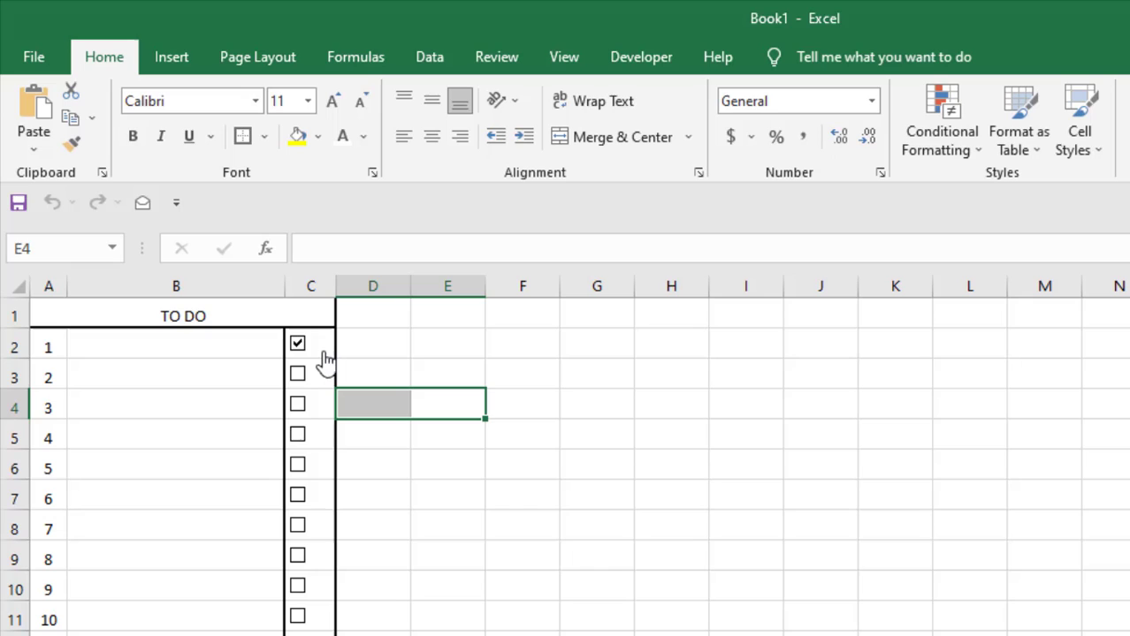
click(300, 349)
click(366, 342)
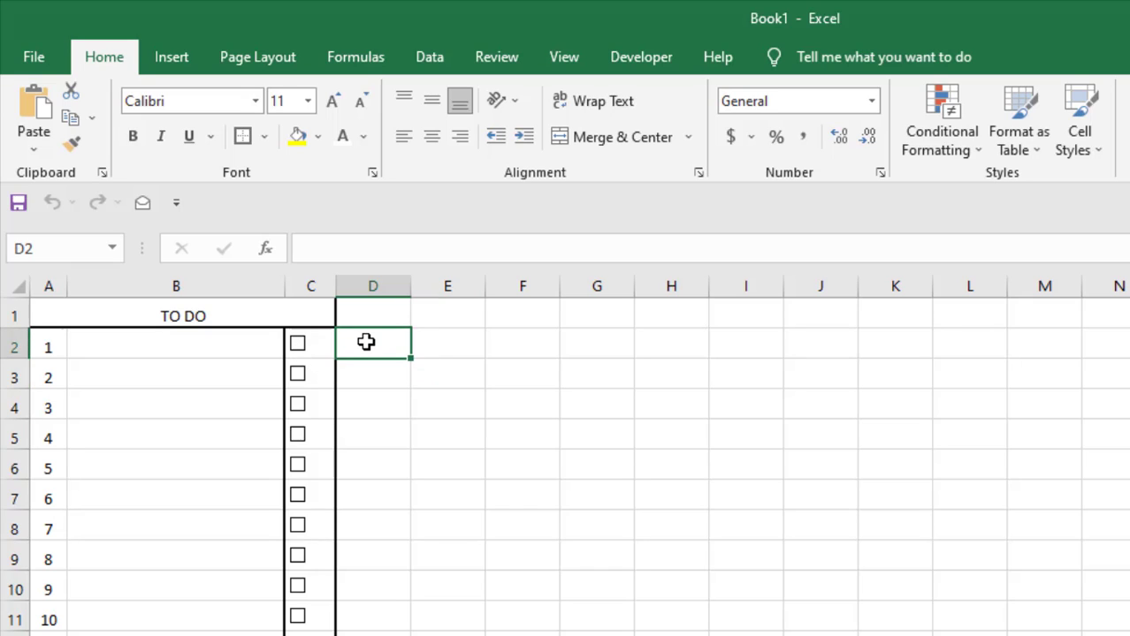
click(524, 349)
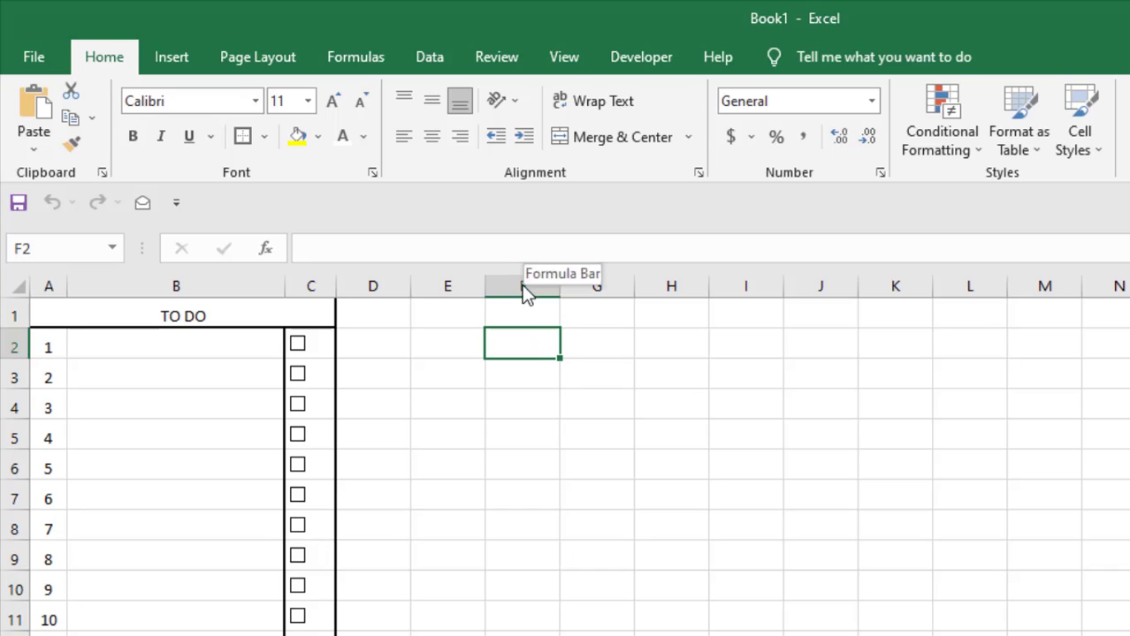
Change the macro's LinkedCell to .TopLeftCell.Offset(0, 1).Address and return to Excel
click(646, 53)
click(27, 104)
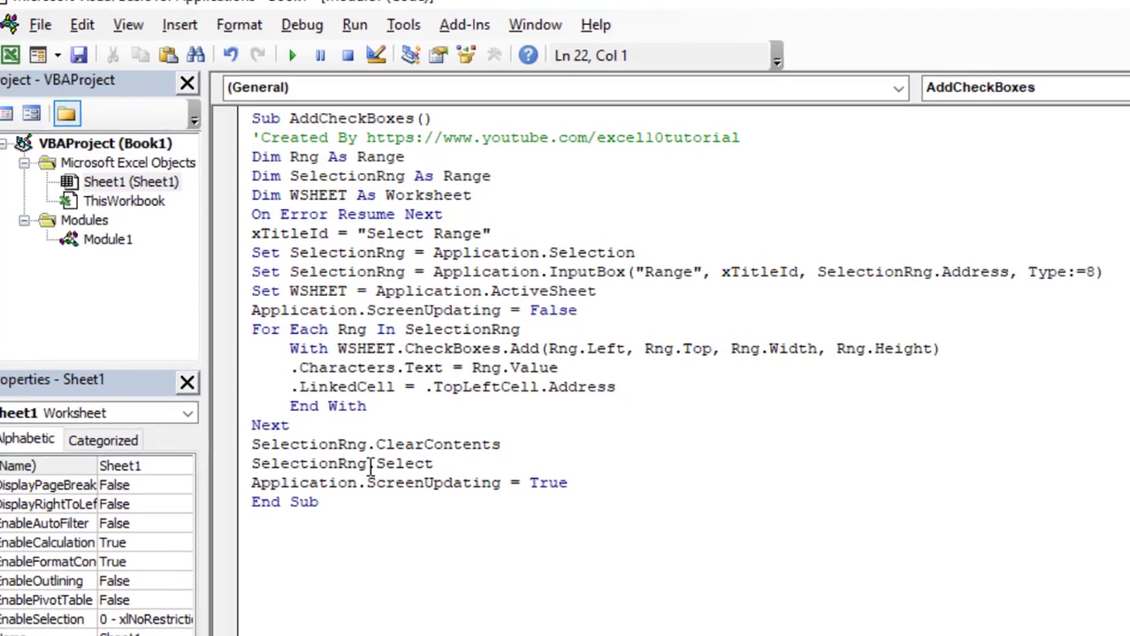
drag(295, 395, 492, 397)
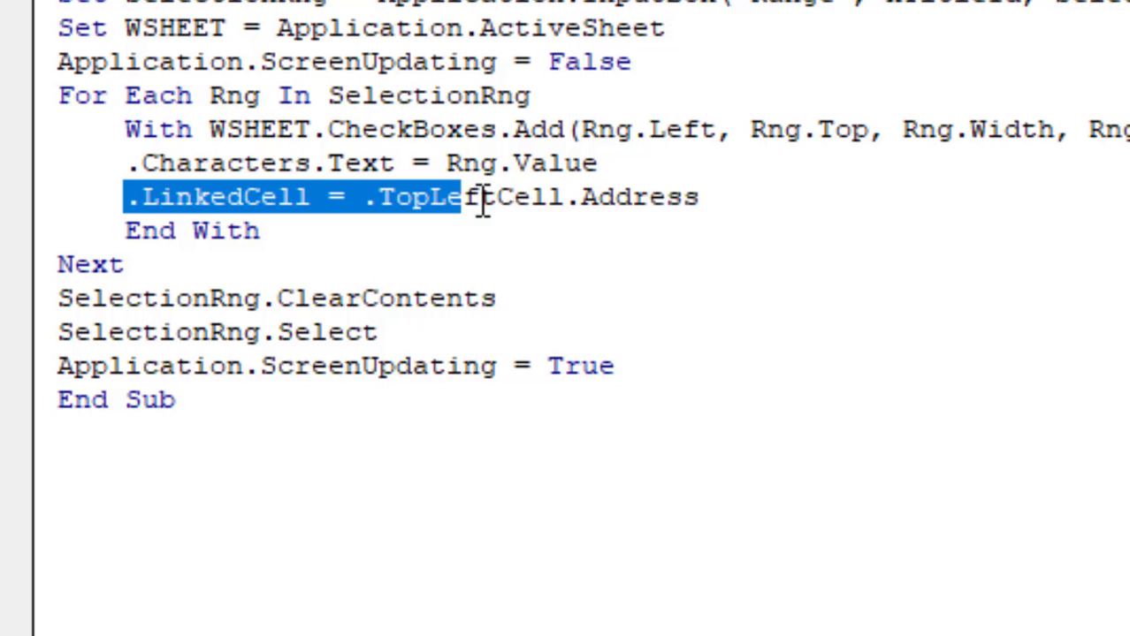
drag(482, 204, 713, 194)
click(714, 196)
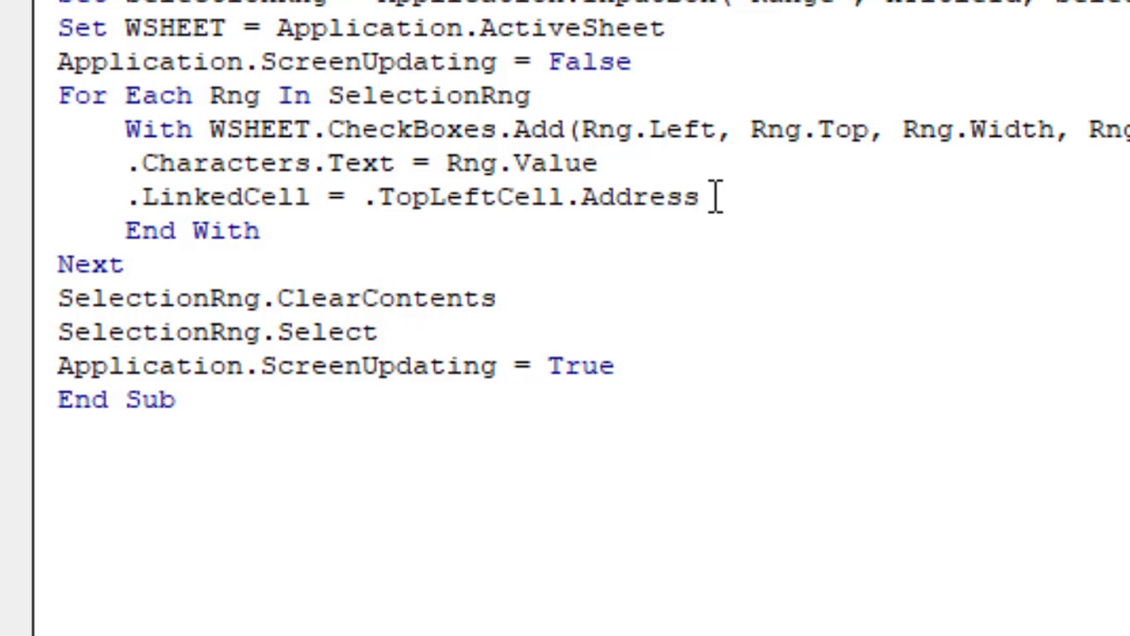
drag(361, 196, 704, 196)
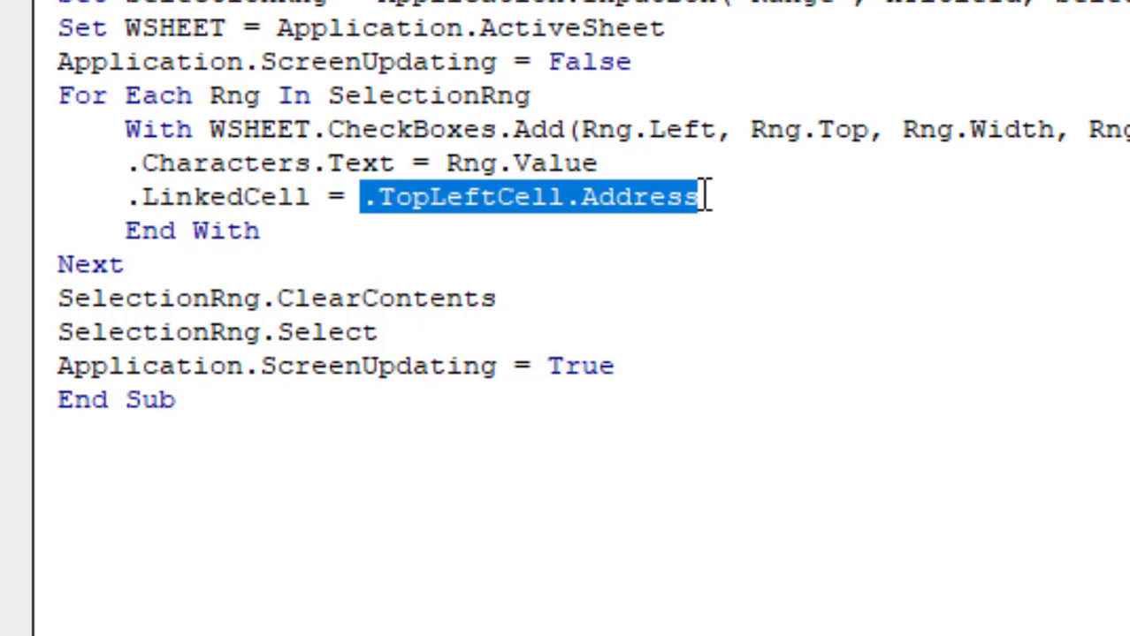
text(.TopLeftCell.Offset(0, 1).Address)
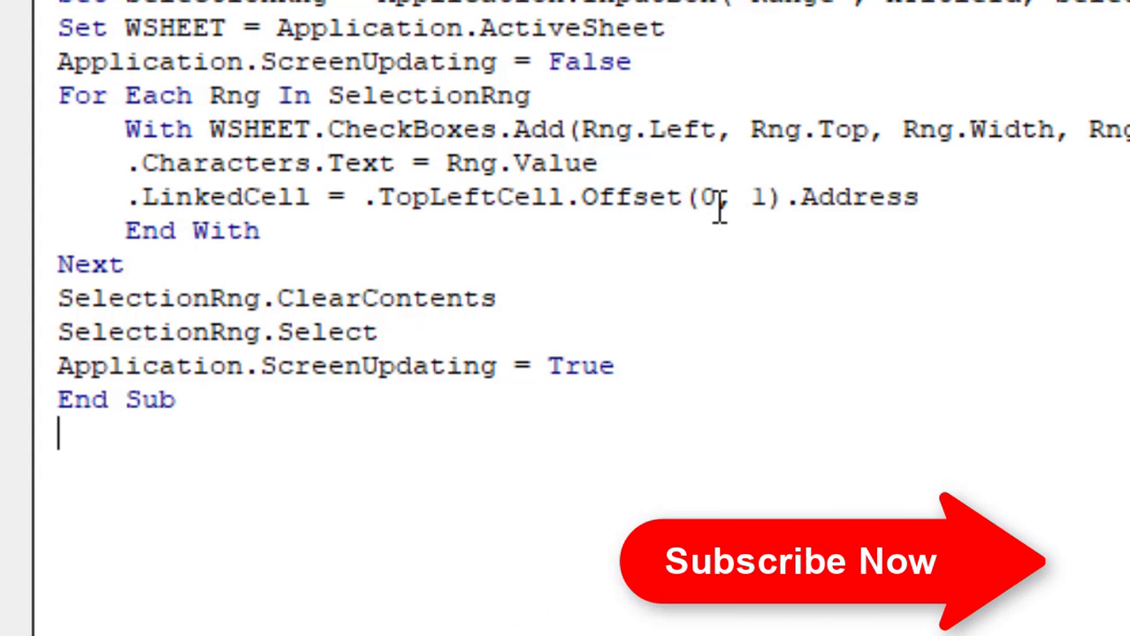
key(alt+F11)
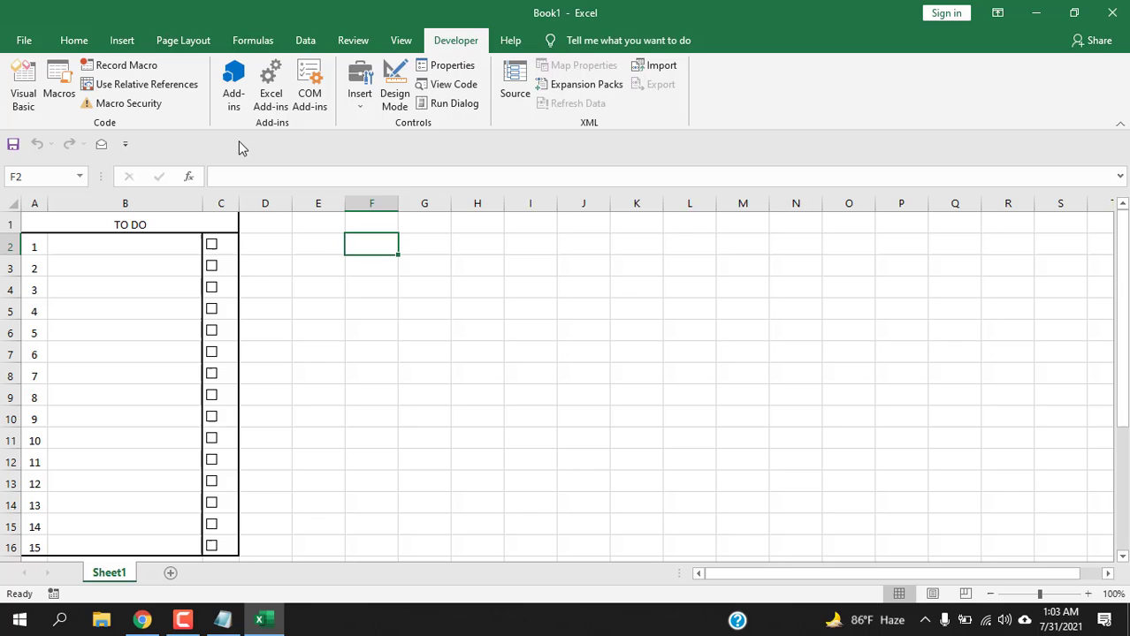
Run AddCheckBoxes on F2:F16, then toggle the F2 checkbox so G2 shows FALSE
click(62, 95)
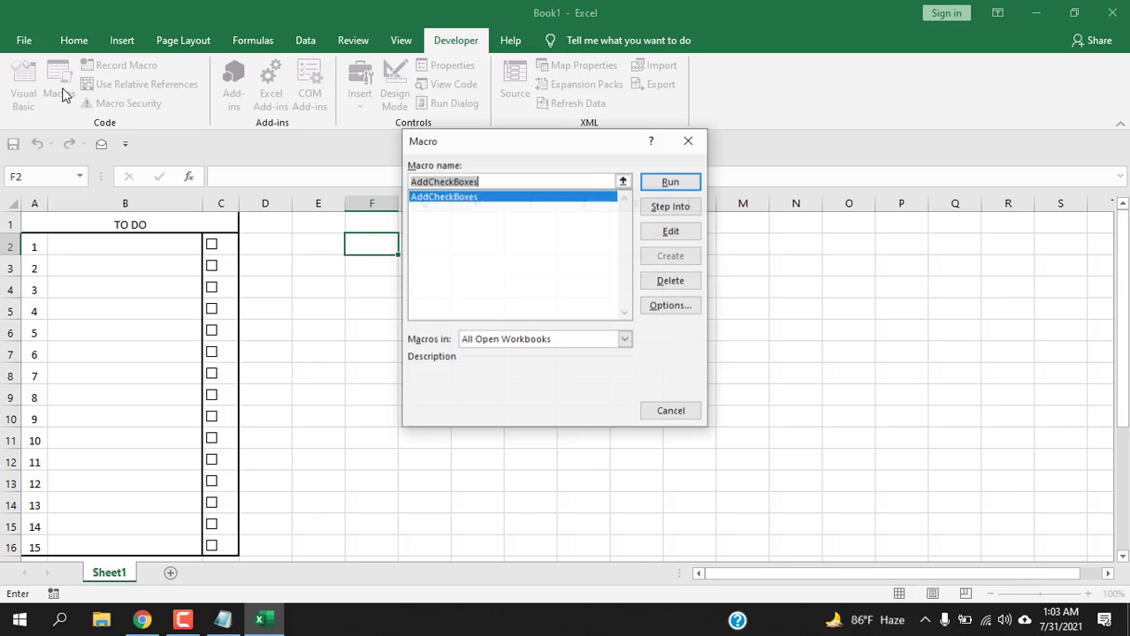
click(667, 181)
drag(353, 240, 370, 546)
click(557, 310)
click(354, 247)
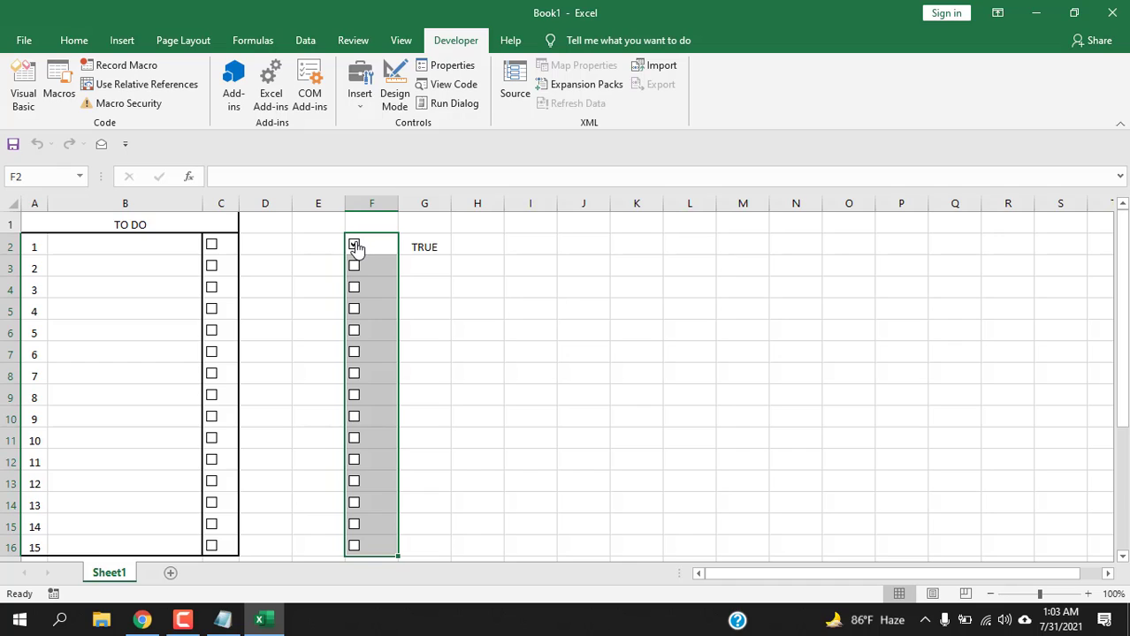
click(354, 246)
click(355, 247)
click(440, 247)
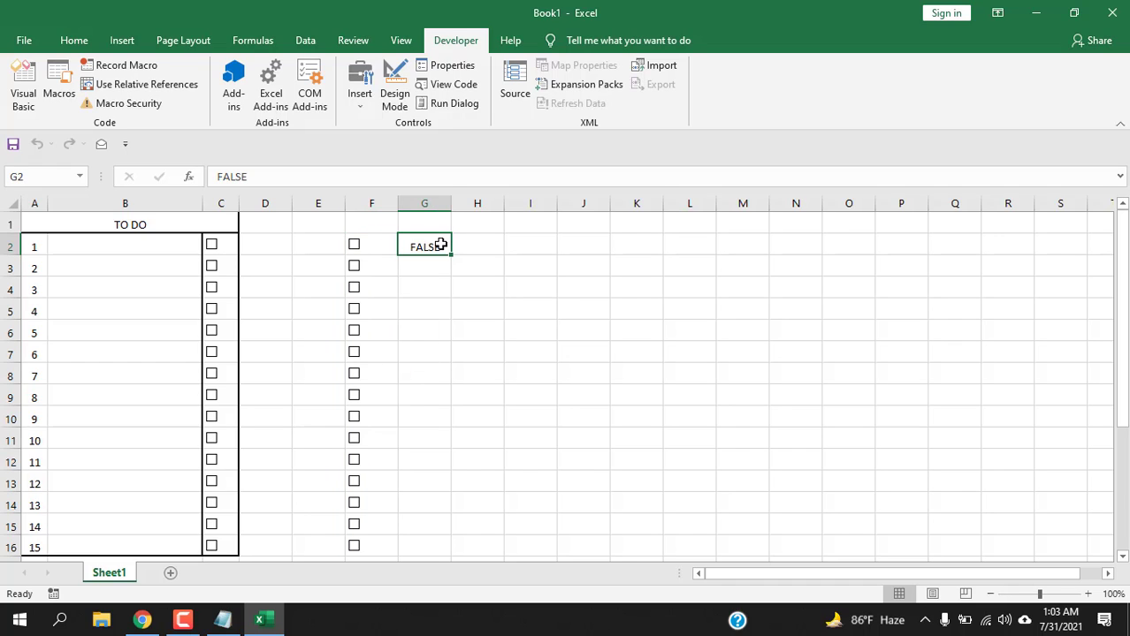
Apply a white font colour to all of column G
click(423, 202)
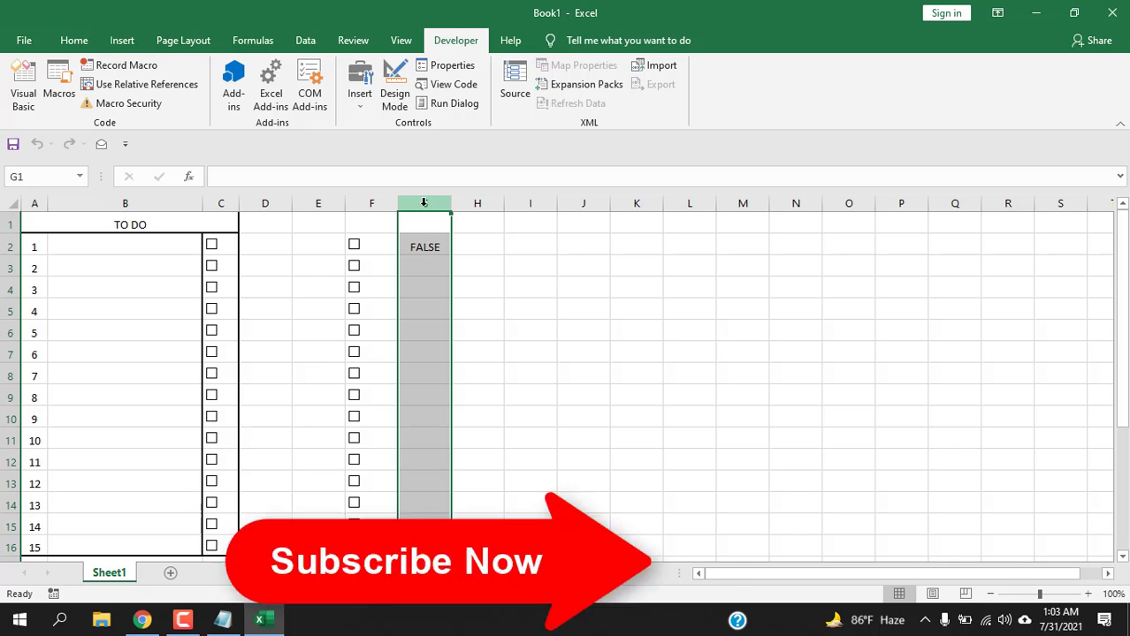
click(68, 41)
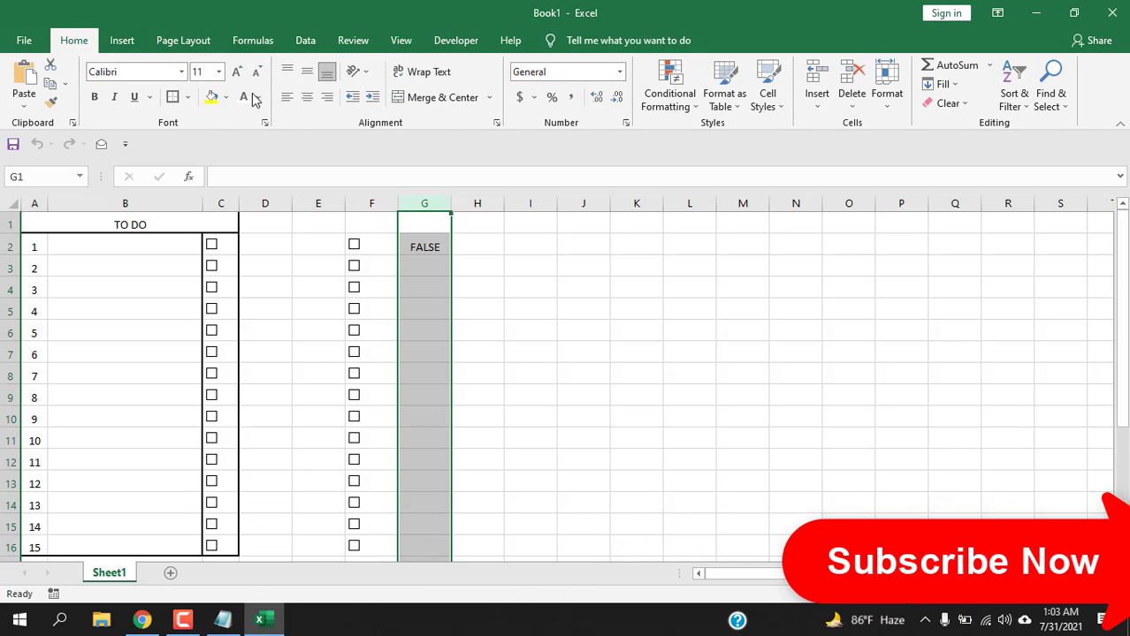
key(Delete)
Toggle the F2 checkbox to confirm G2's TRUE/FALSE value stays hidden
click(355, 246)
click(355, 250)
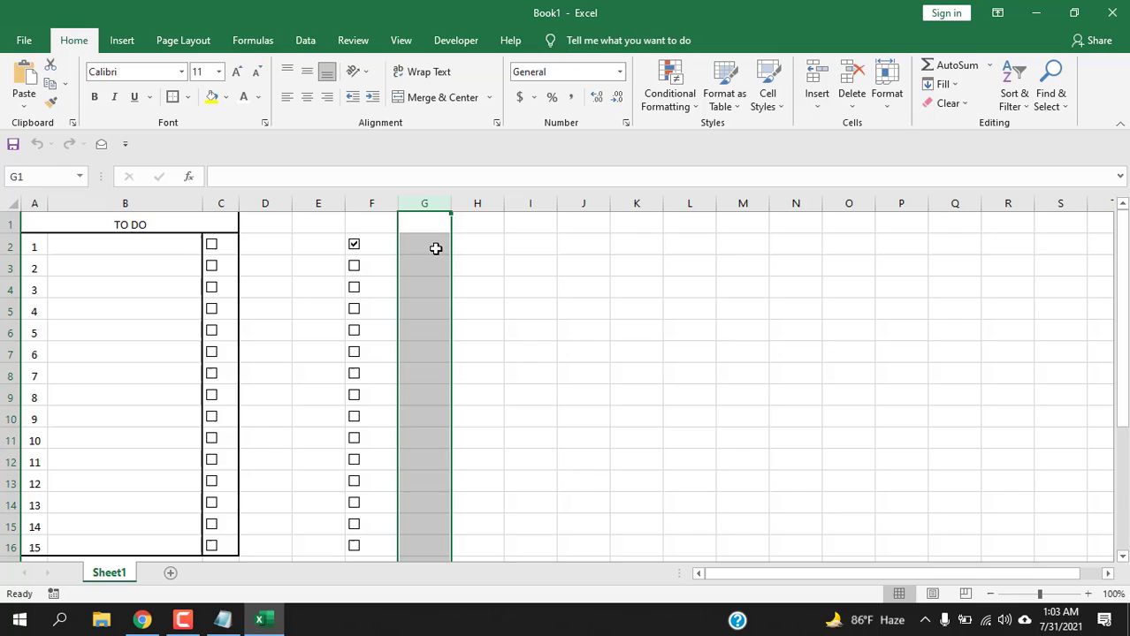
click(436, 248)
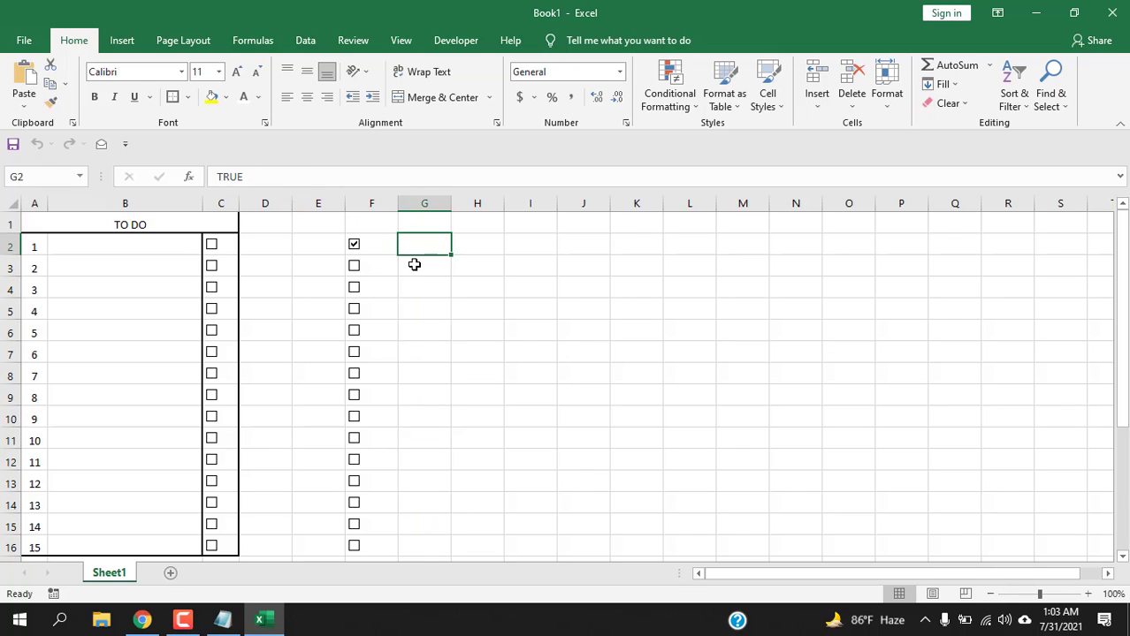
click(355, 254)
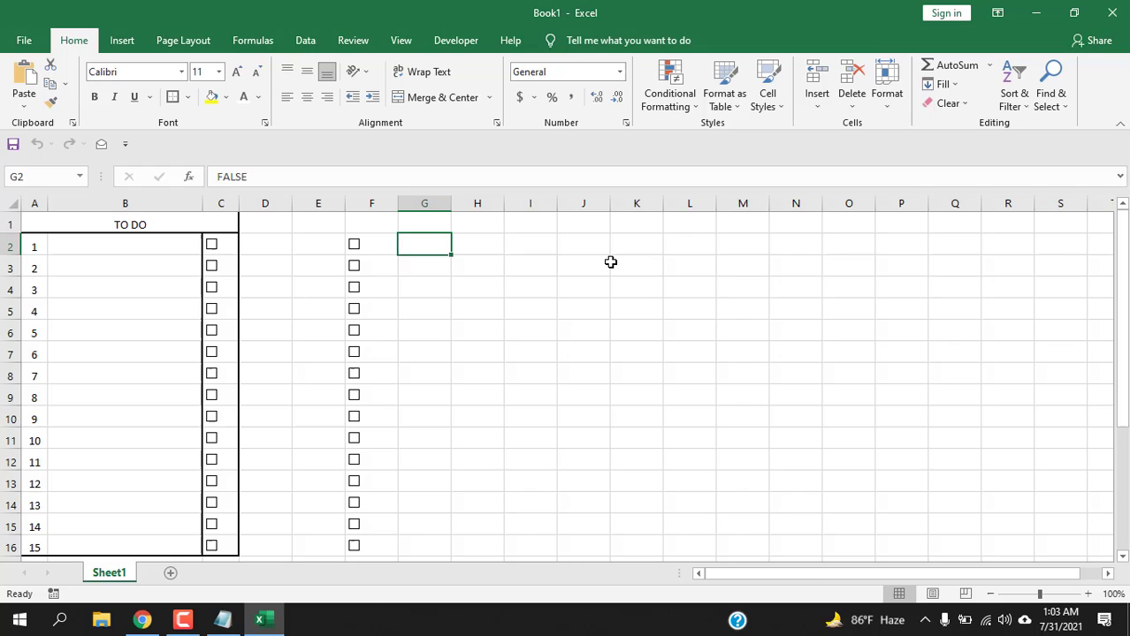